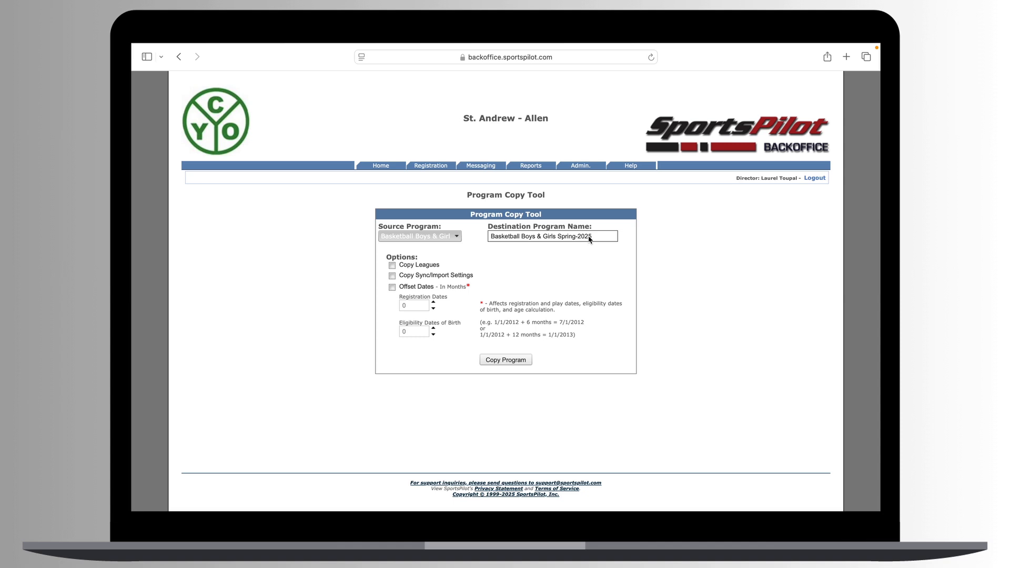
Step: Enable copying of leagues and sync/import settings and offsetting of dates for the Basketball Boys & Girls Spring-2025 program copy
click(392, 266)
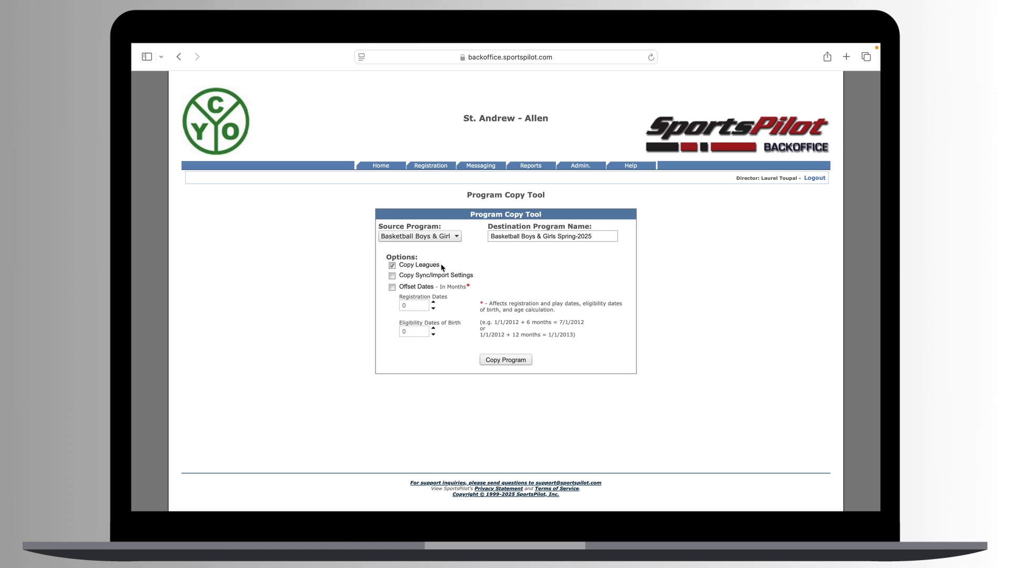
click(393, 276)
click(393, 289)
Step: Set the registration dates offset to 0 months and copy the program
click(409, 307)
key(BackSpace)
text(12)
key(BackSpace)
key(BackSpace)
text(0)
click(408, 331)
click(506, 360)
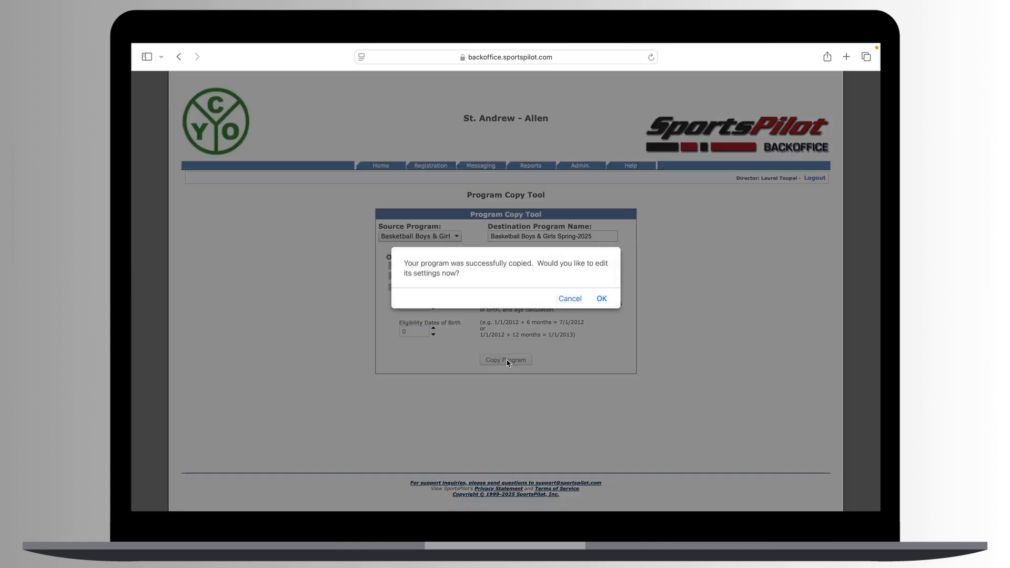
Step: Open the copied program's settings, apply the proposed name Boys & Girls-Winter-Basketball-2025, and save the program
click(601, 299)
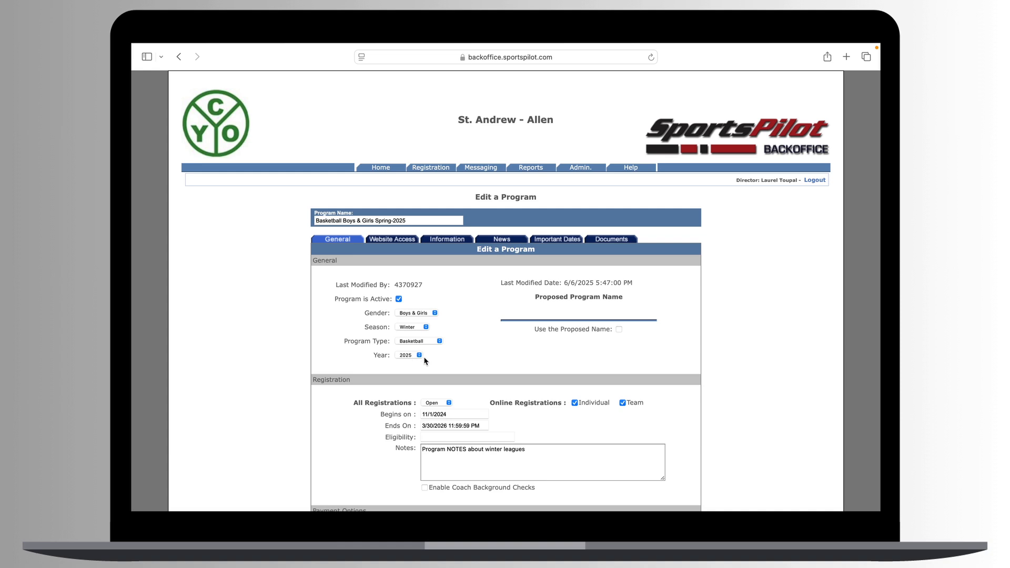
click(619, 329)
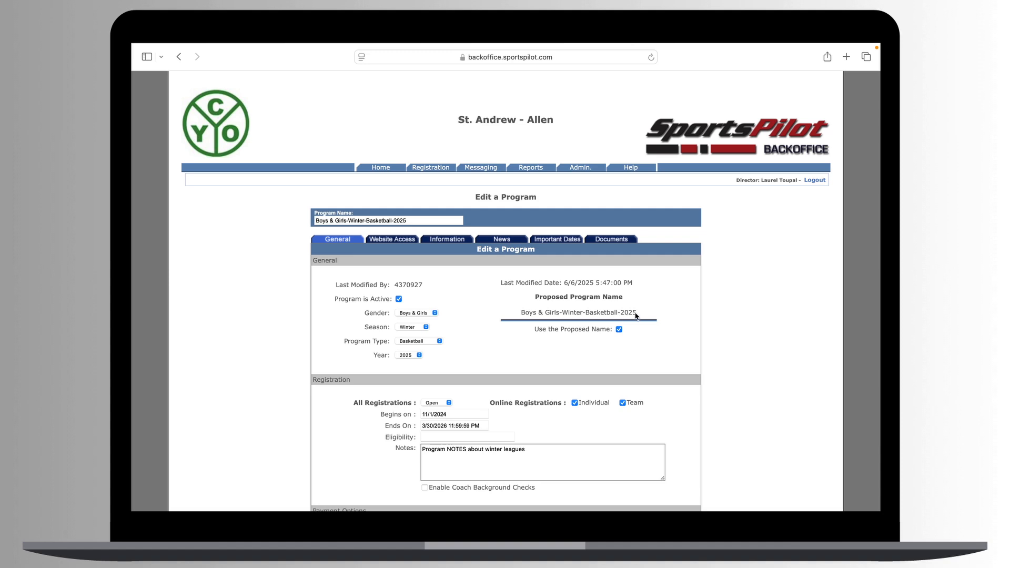
scroll(635, 316, down, 5)
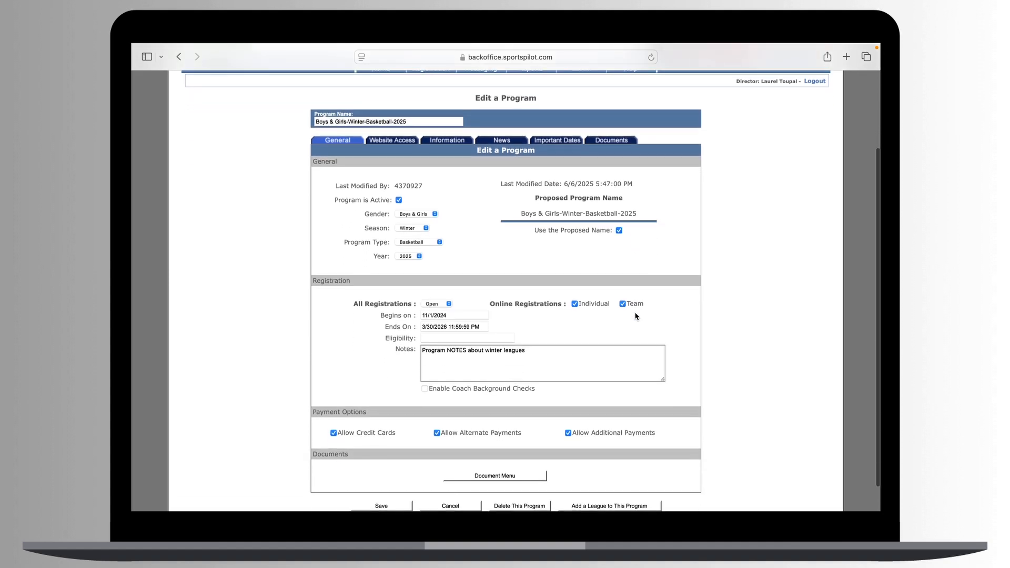
scroll(635, 316, down, 2)
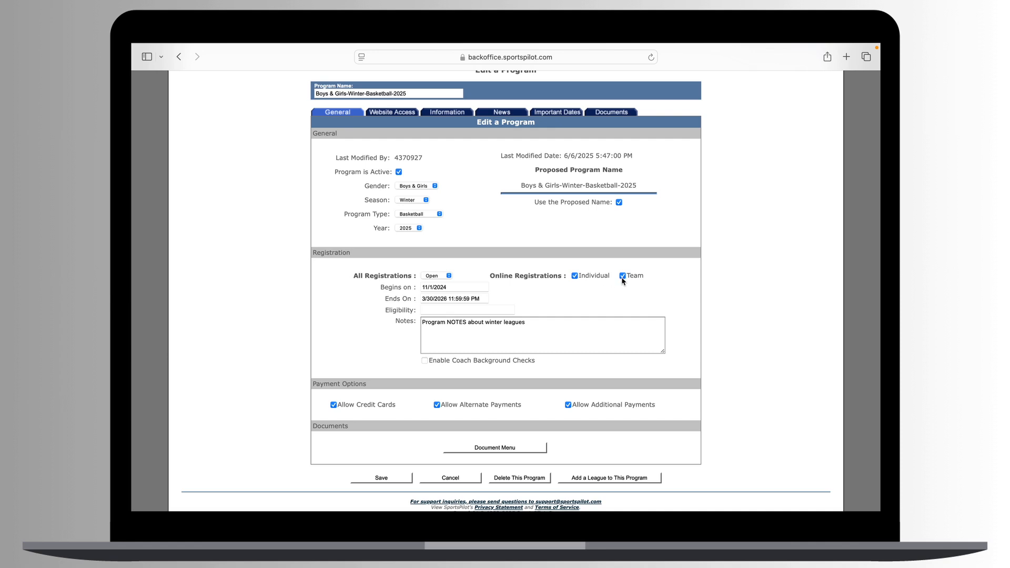
click(449, 276)
click(448, 275)
click(383, 480)
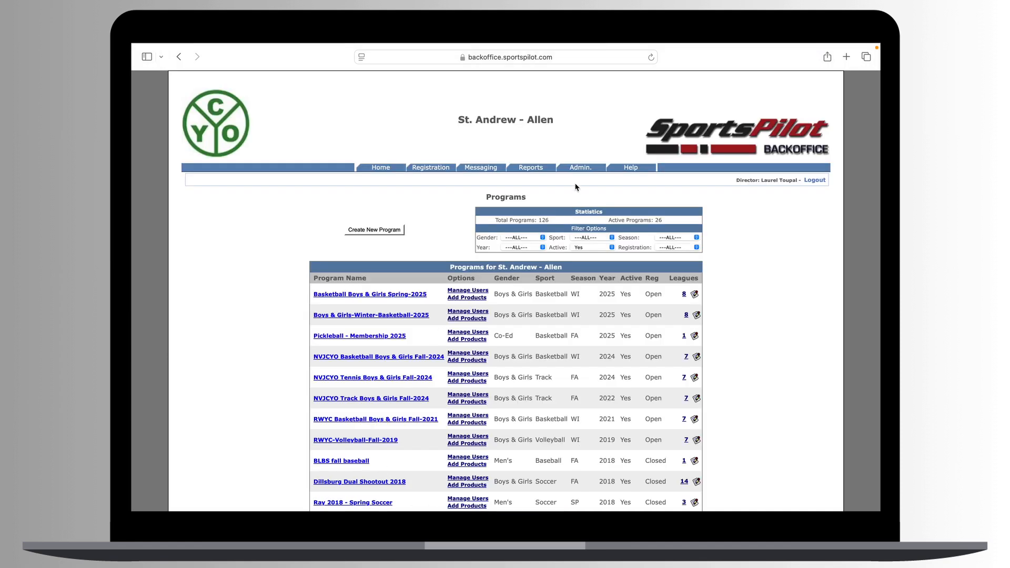
Step: View the leagues of the Basketball Boys & Girls Spring-2025 program from the programs list, and return to the list
click(578, 169)
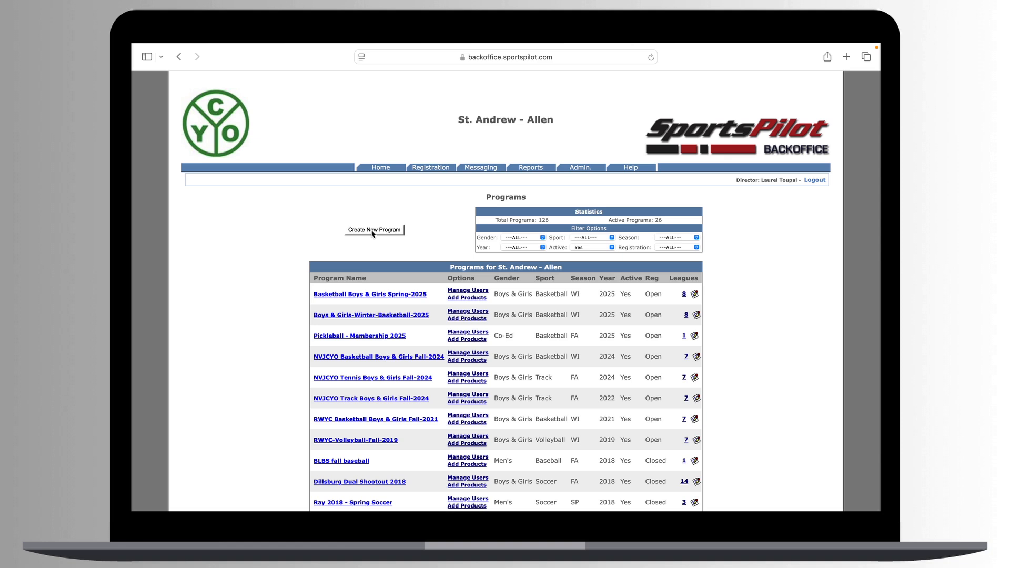
click(695, 296)
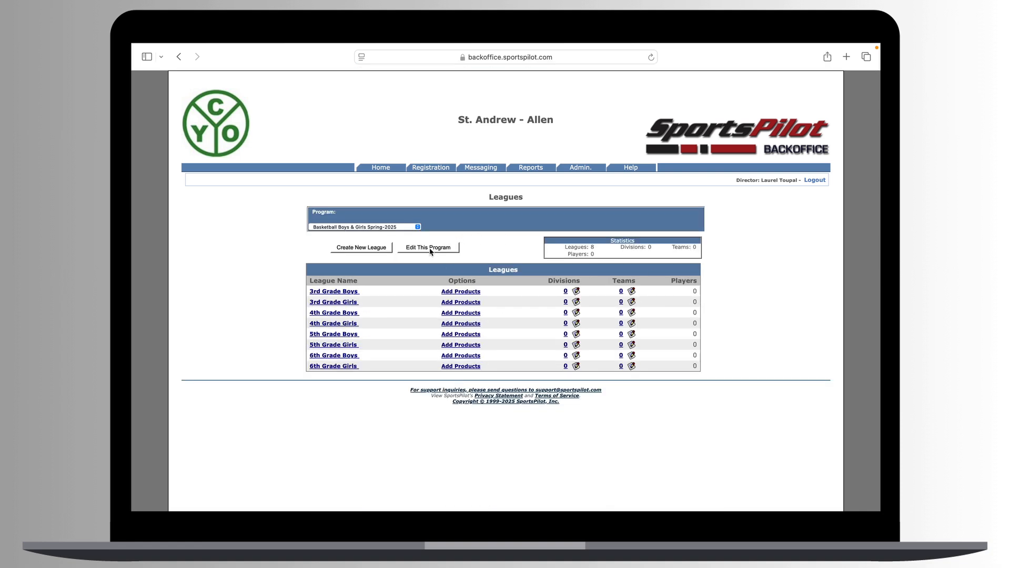
click(183, 61)
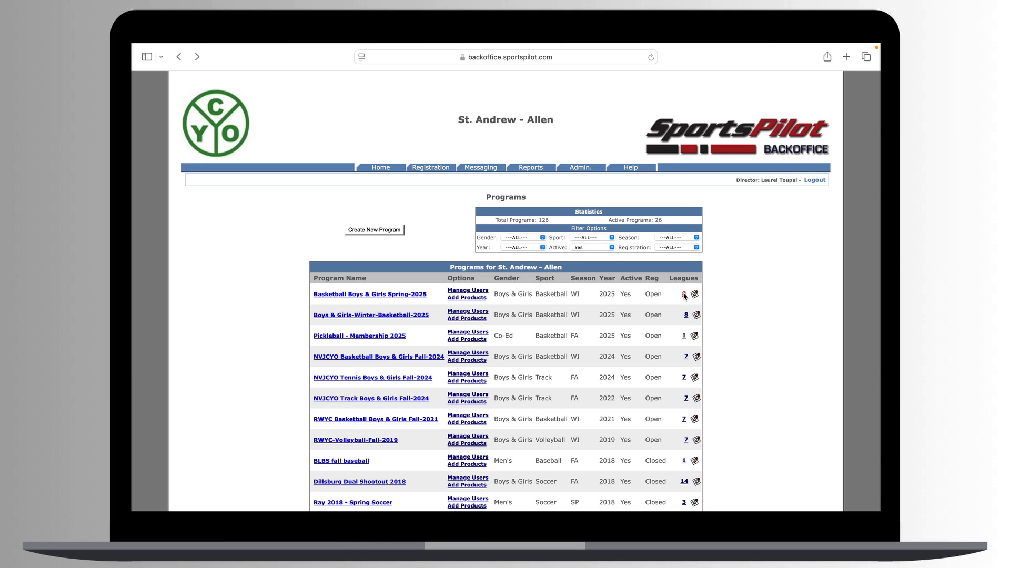
Step: Go to the Leagues page for Basketball Boys & Girls Spring-2025 and open the 3rd Grade Boys league to examine its settings
mouse_move(577, 172)
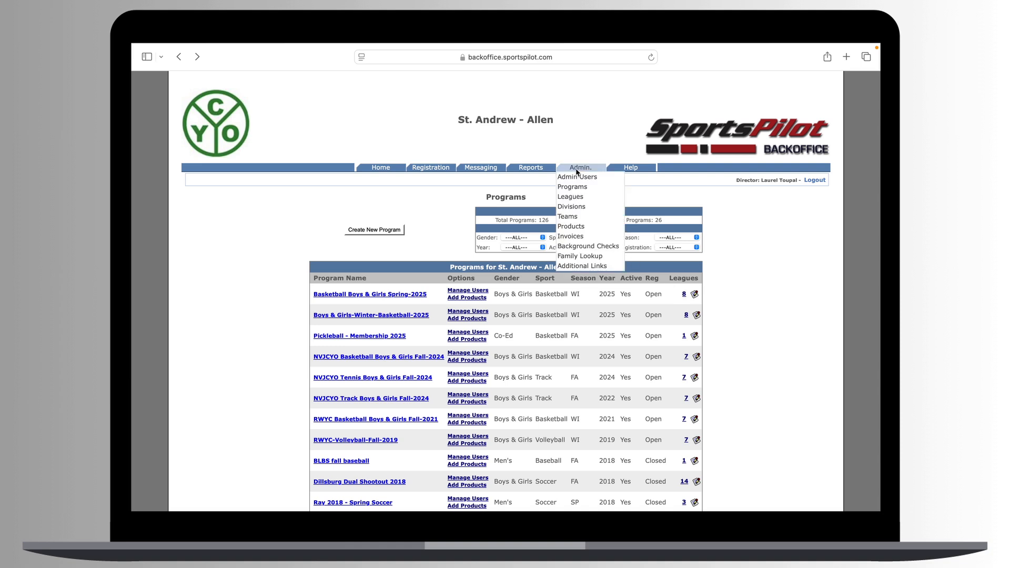
click(568, 197)
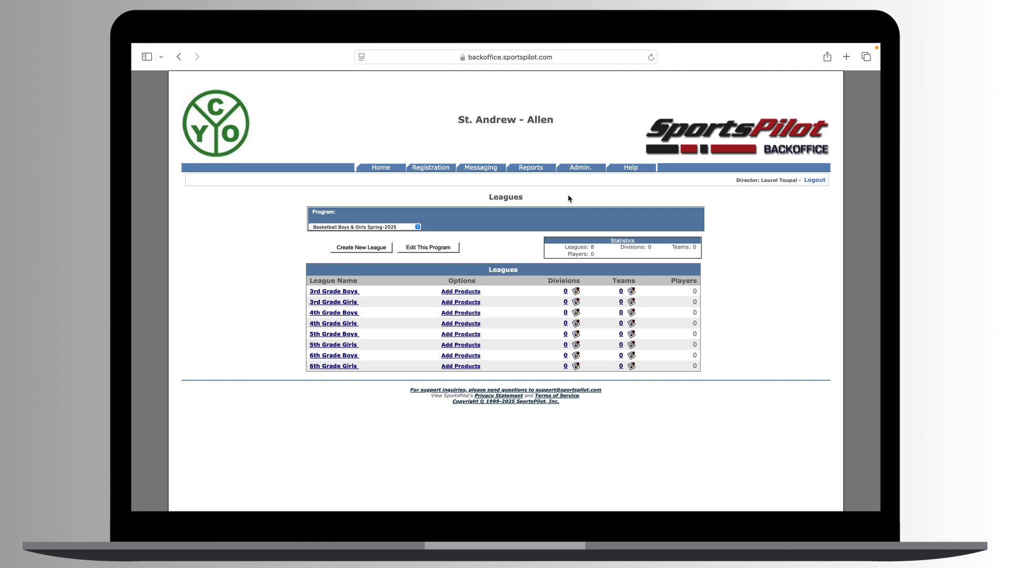
click(416, 228)
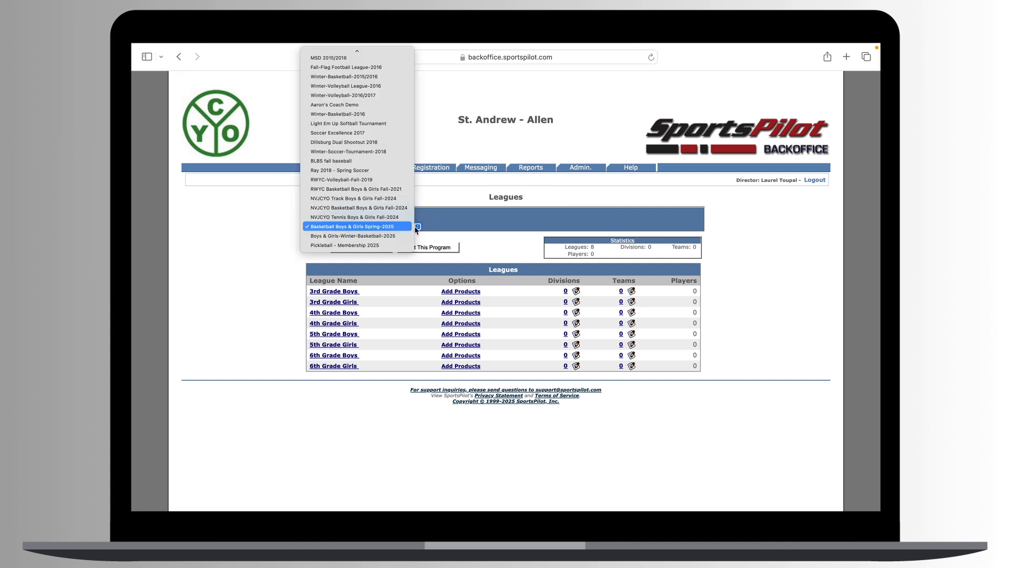
click(416, 228)
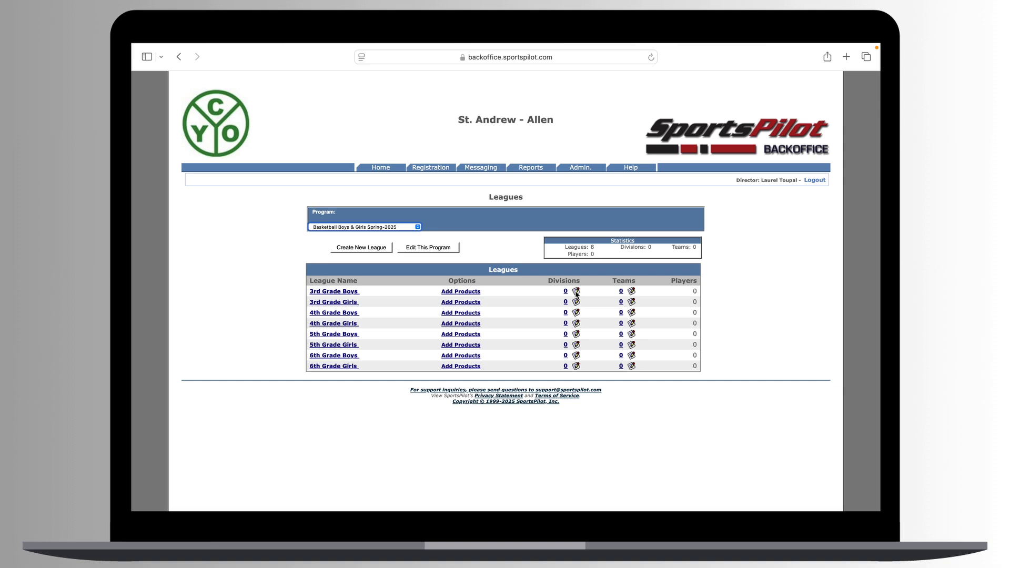
click(339, 292)
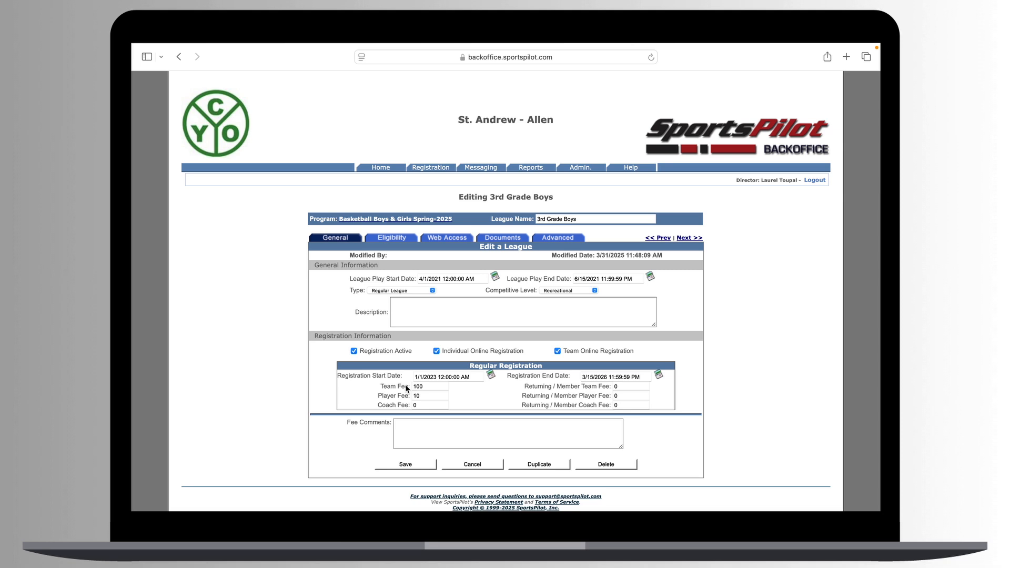
Step: Return to the dashboard and open the registration links
click(381, 168)
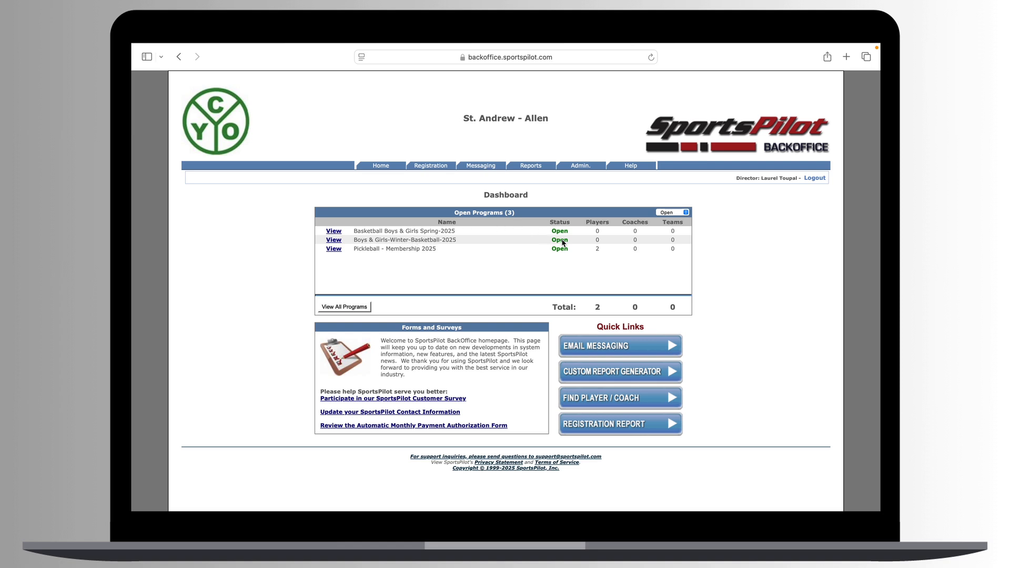
mouse_move(431, 168)
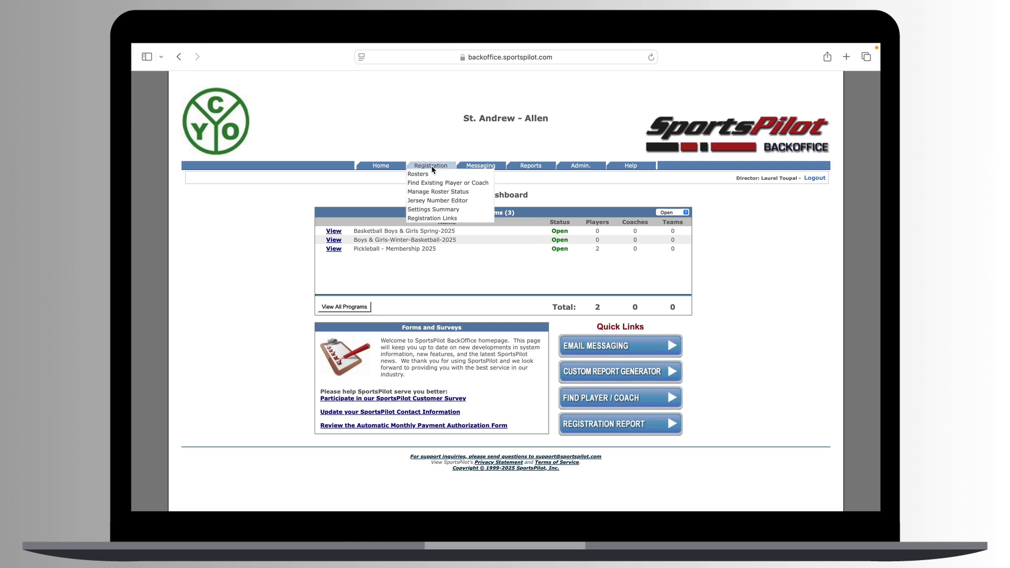
click(424, 218)
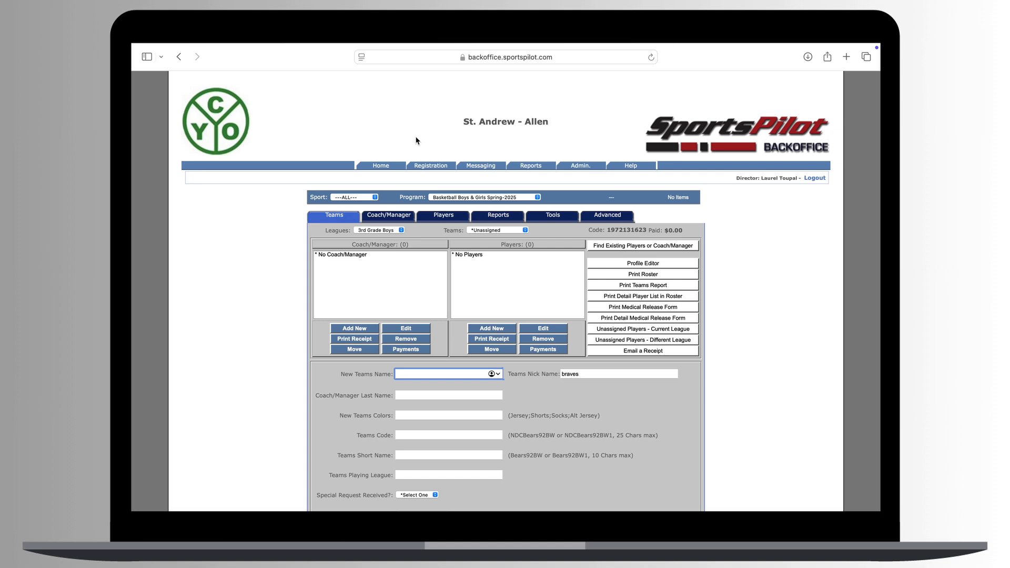
Step: Fill in the 3rd Grade Boys team form with the team name St. Francis and the coach's last name
mouse_move(431, 166)
text(rancis)
click(409, 395)
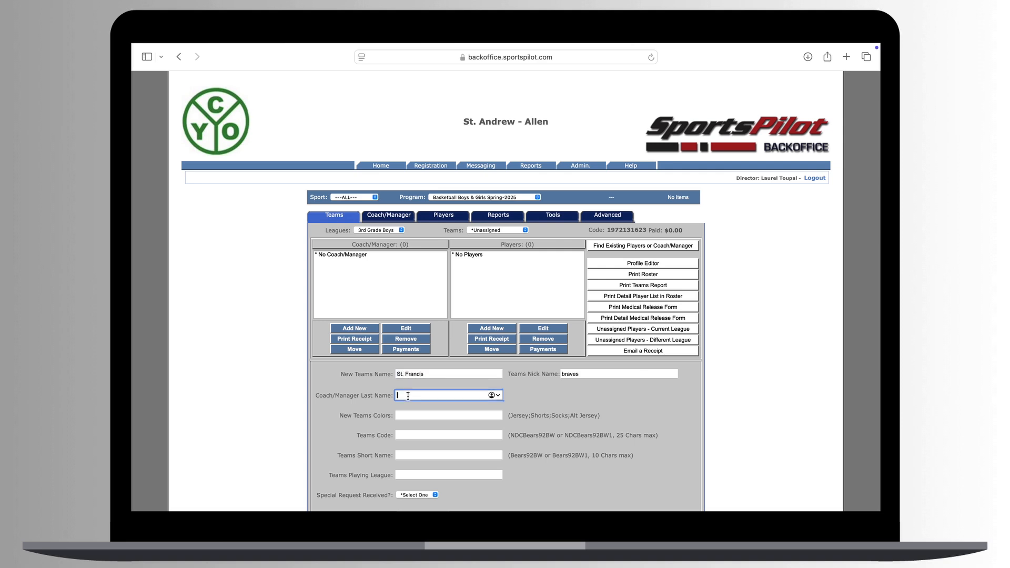
text(y)
scroll(505, 315, down, 3)
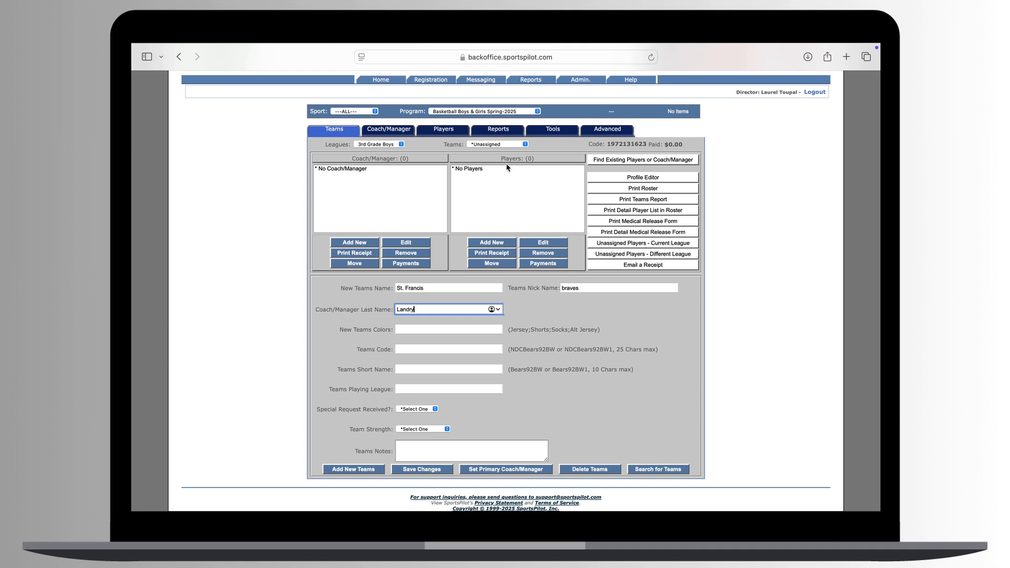
Step: Select the St. Frances team and open the new player form to examine its fields and additional info
click(496, 145)
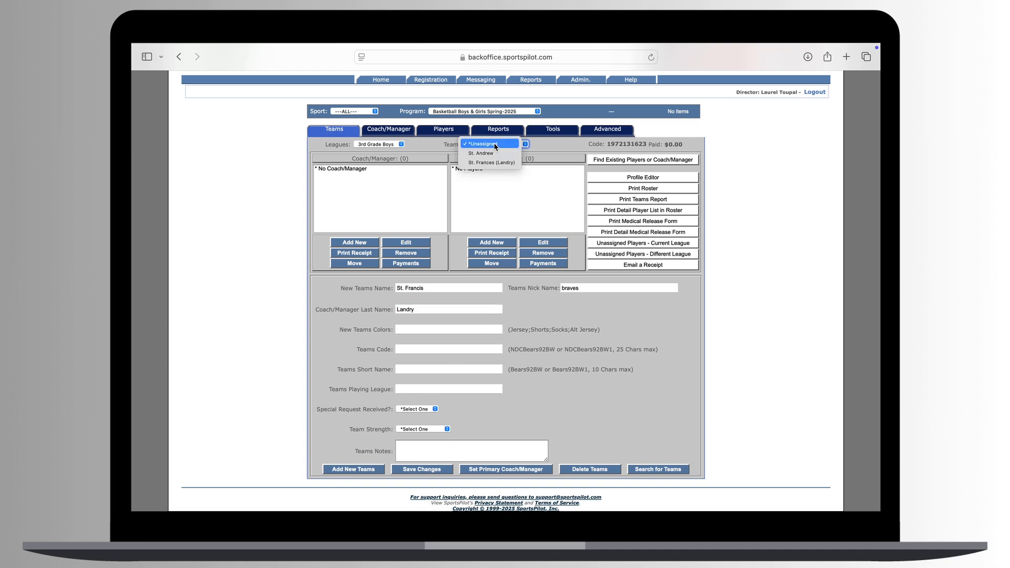
click(498, 163)
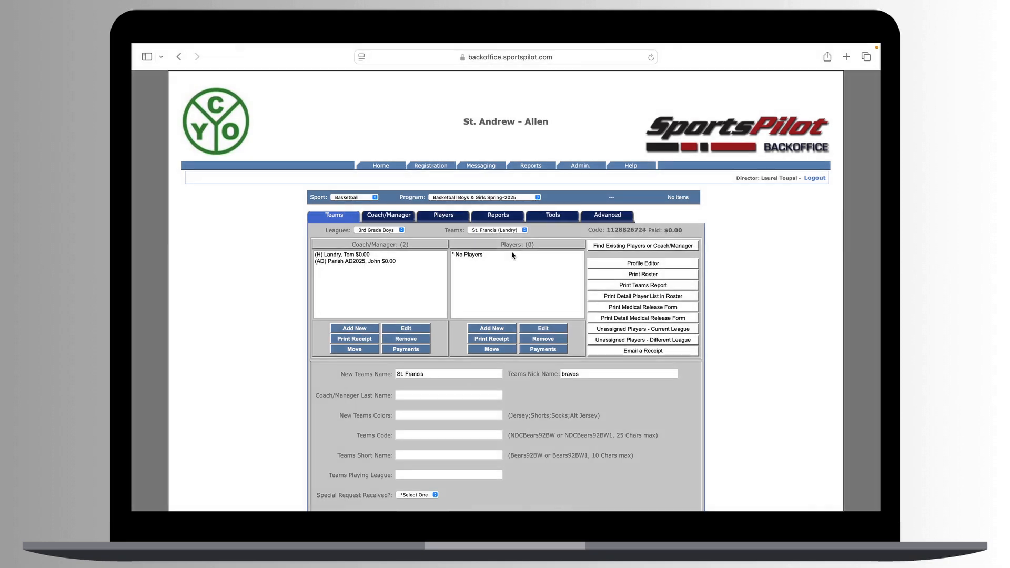
click(495, 329)
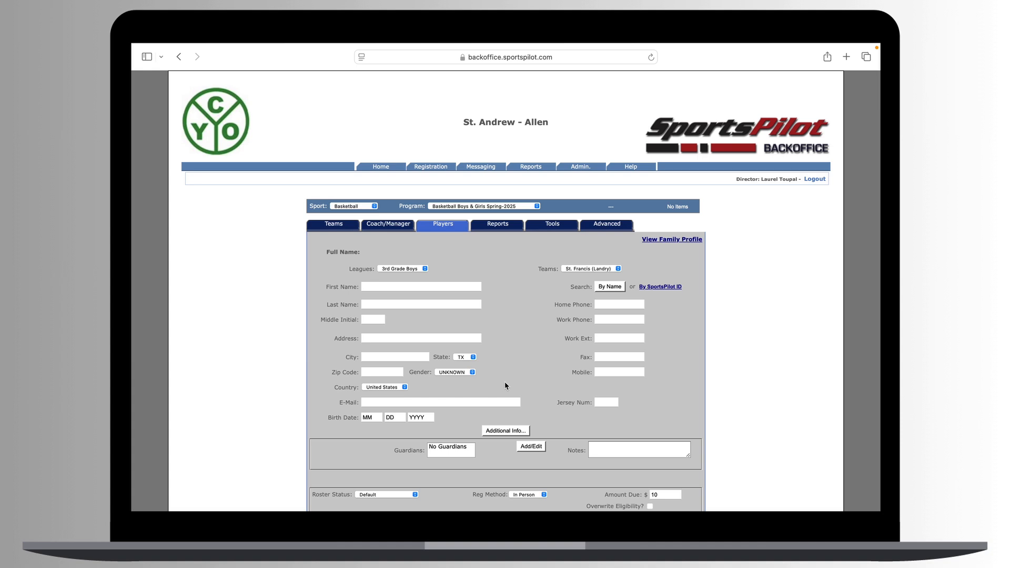
click(509, 429)
scroll(510, 429, down, 5)
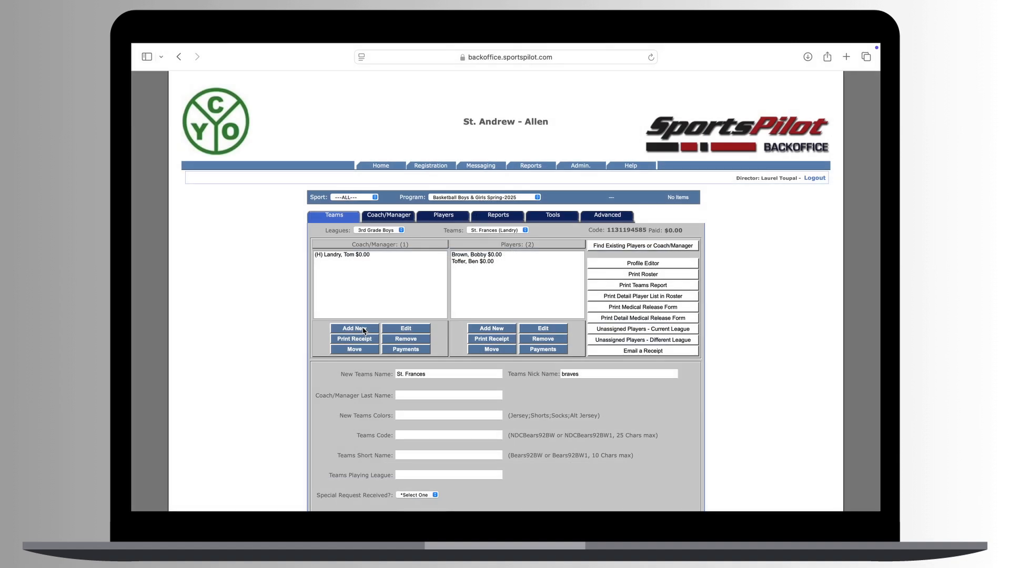
Step: Move the second listed player from the St. Frances team to the St. Andrew team and finish the roster move
click(356, 257)
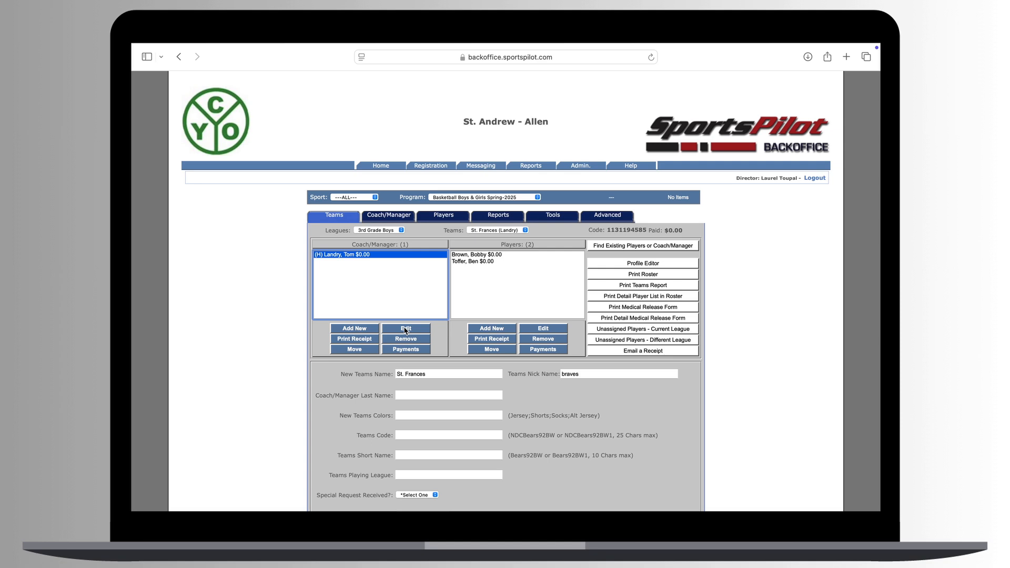
click(460, 262)
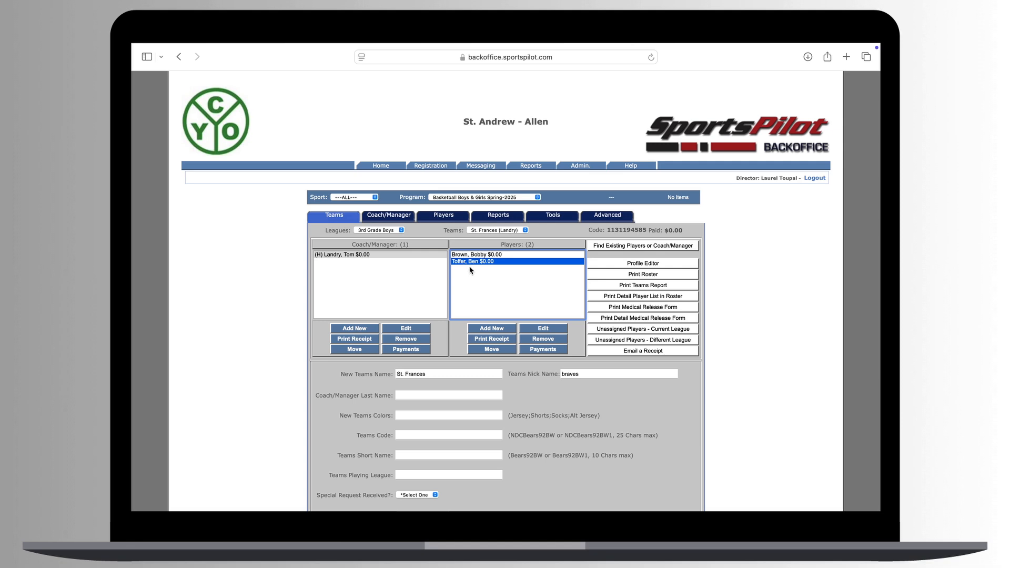
click(491, 350)
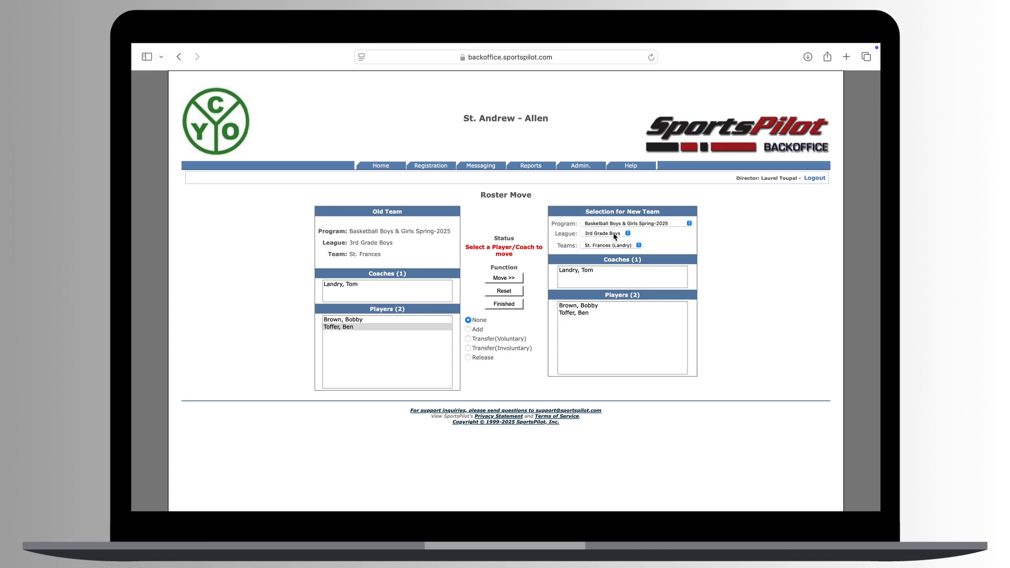
click(638, 245)
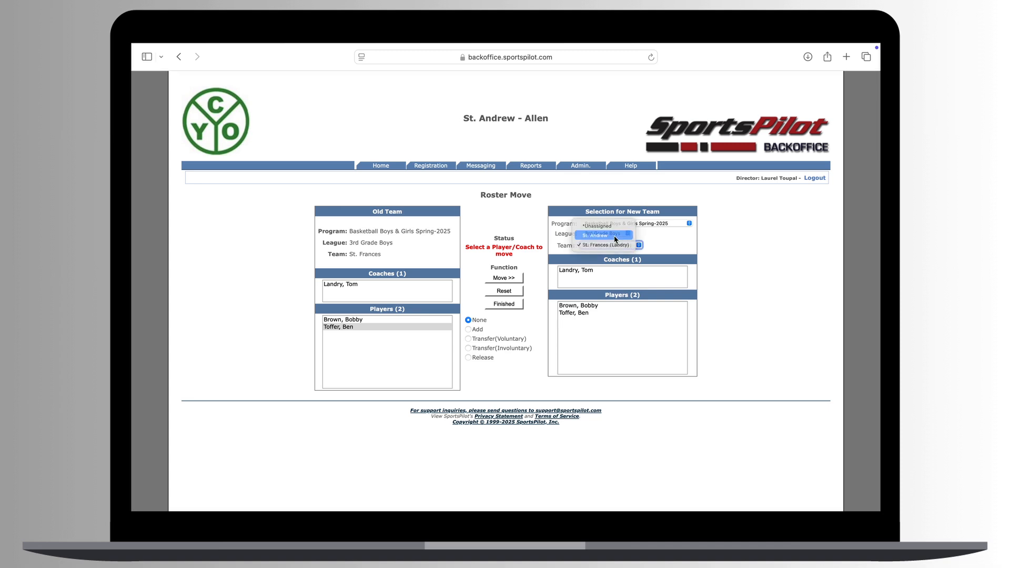
click(617, 240)
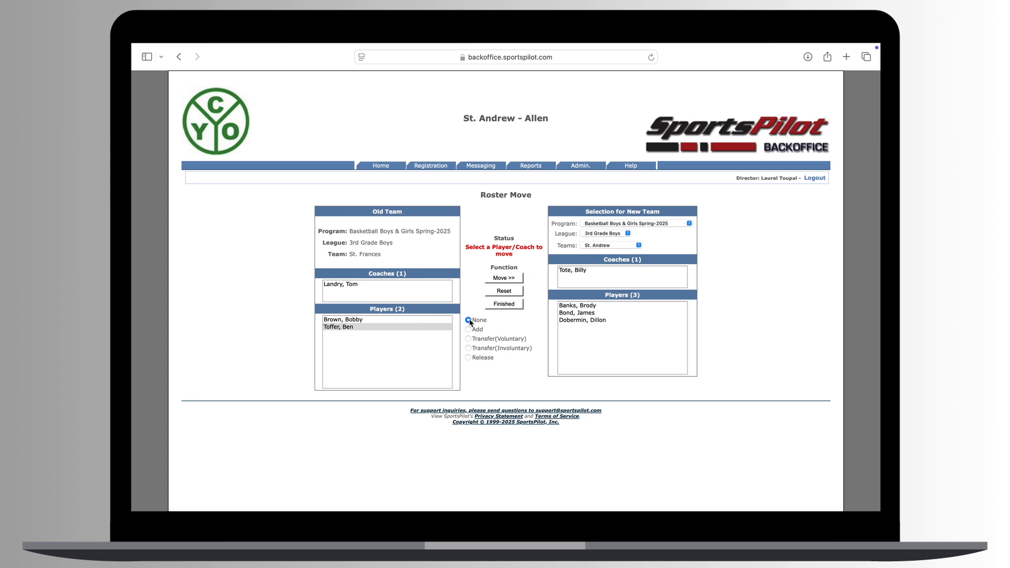
click(500, 280)
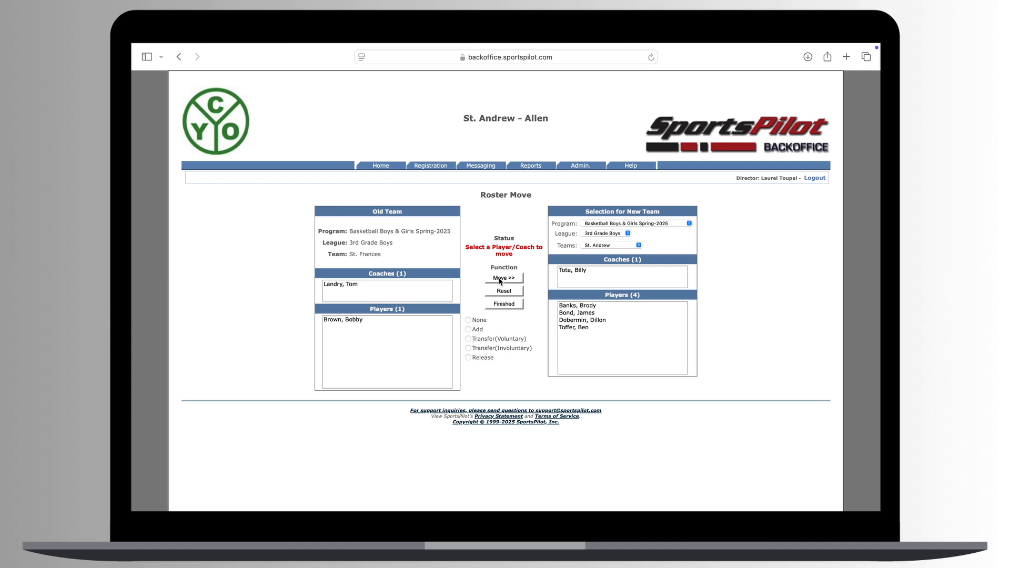
click(500, 305)
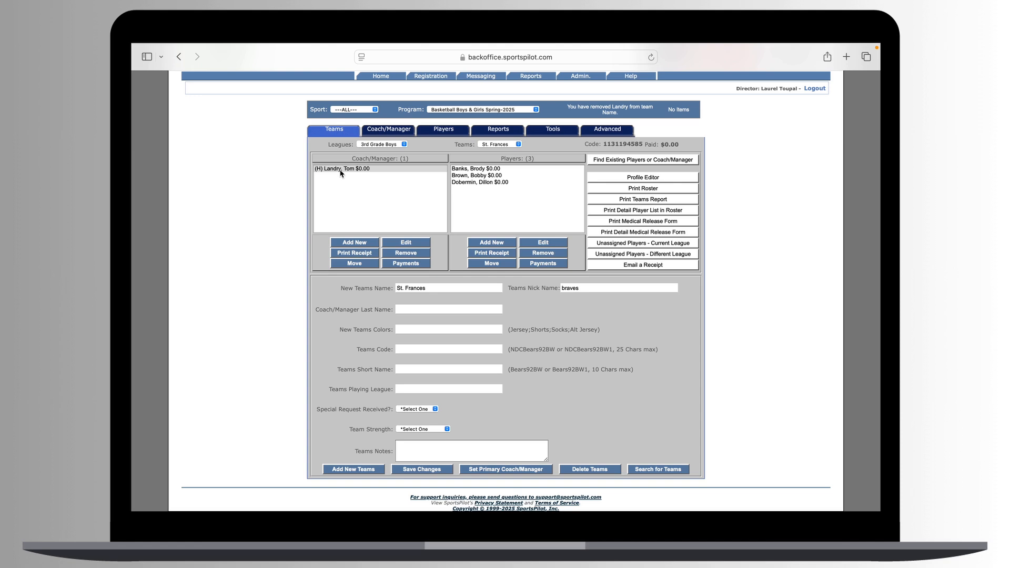
Step: Set the listed head coach as the primary coach/manager of the St. Frances team
click(340, 169)
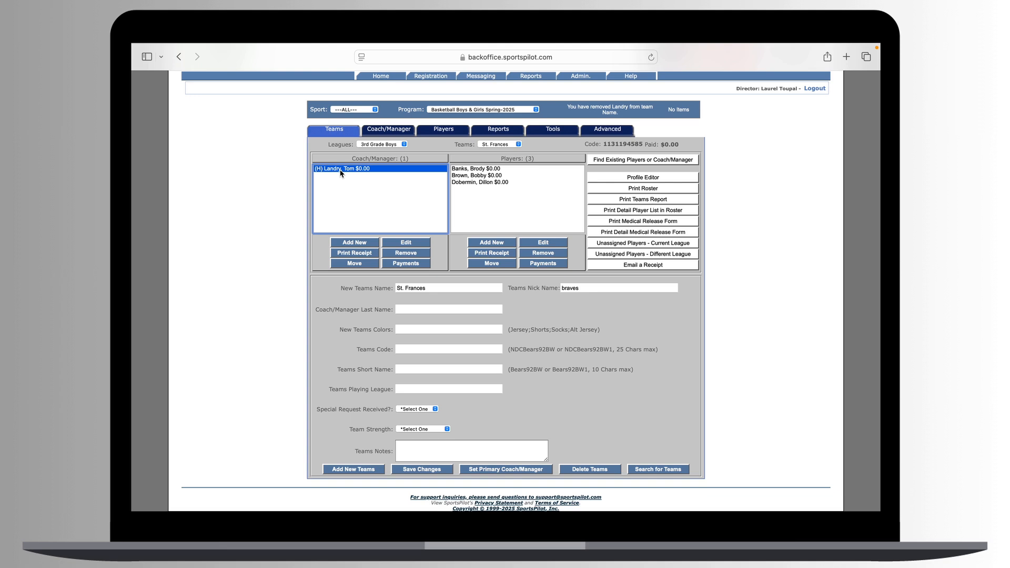
click(494, 469)
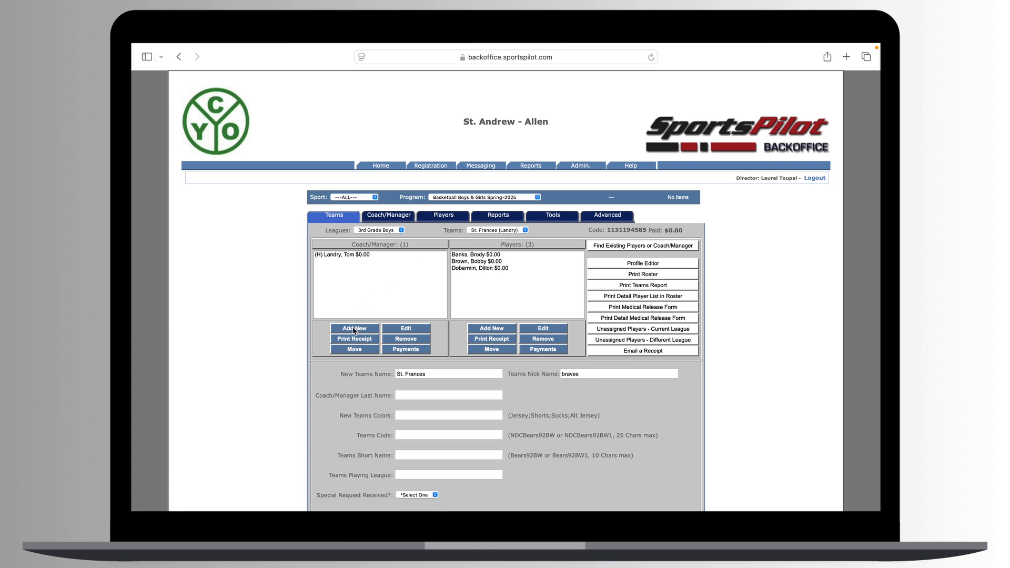
Step: Start a new coach/manager entry for the St. Frances team, search by the coach's last name and load the matching existing record
click(353, 329)
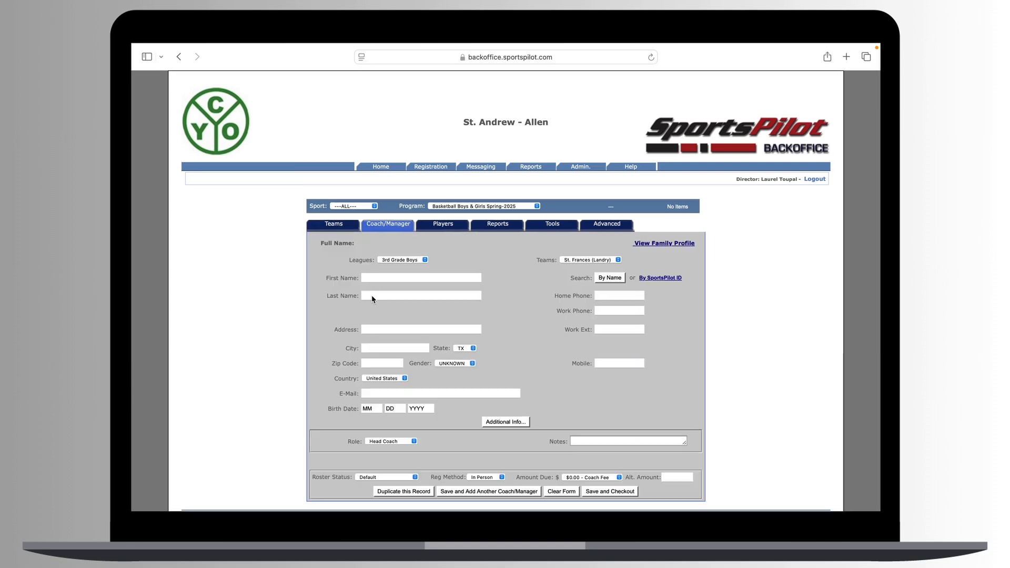
click(372, 297)
text(Parish)
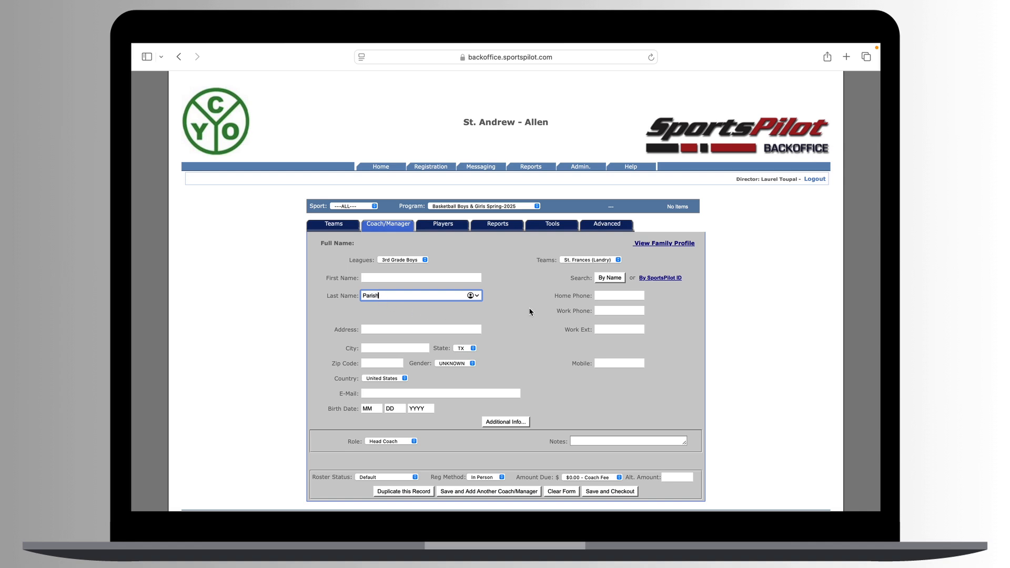
click(600, 278)
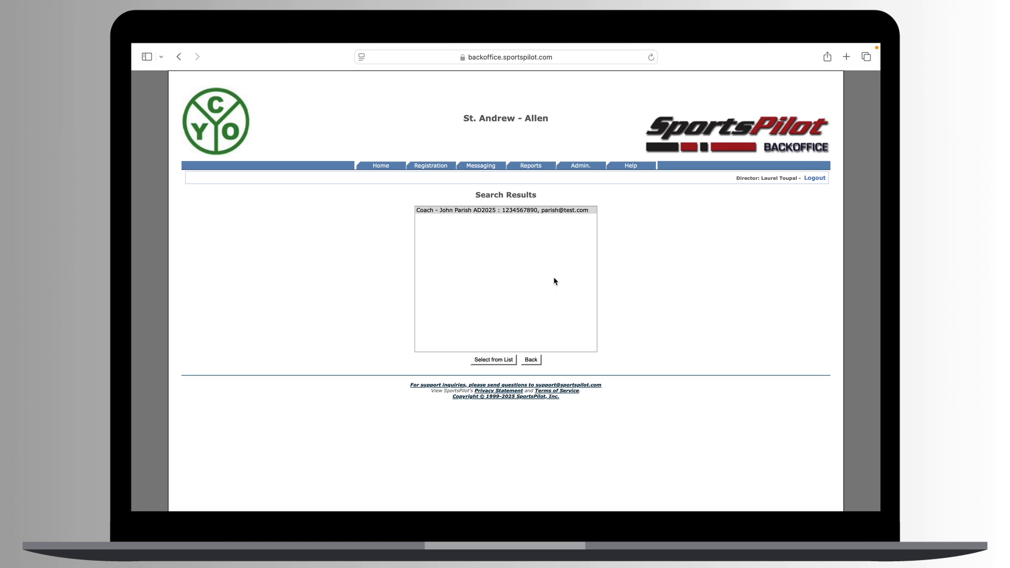
click(473, 212)
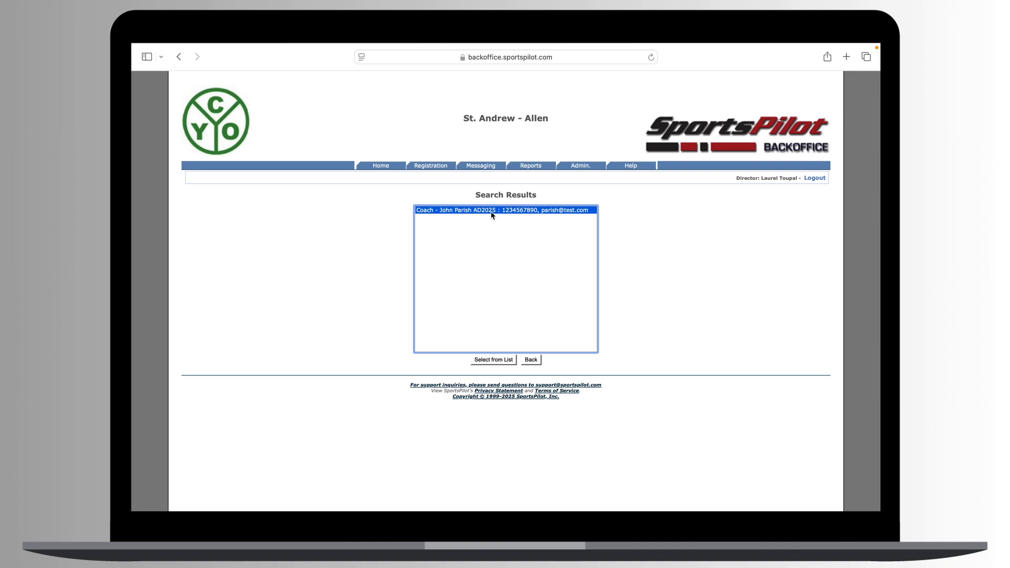
click(493, 360)
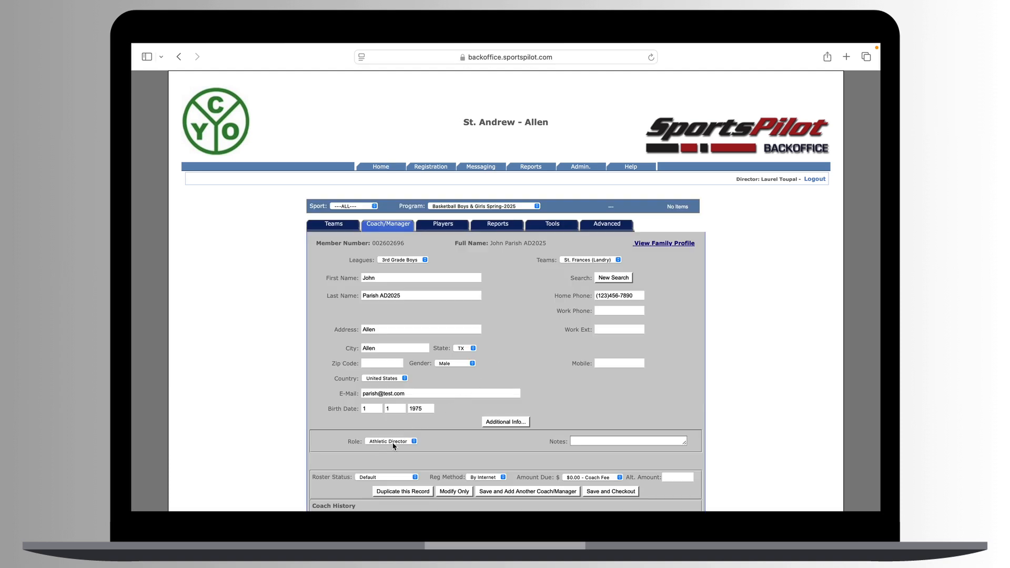
Step: View the coach's additional info, check out the registration with No Payment Required and the director's initials, and return to the team rosters
click(506, 423)
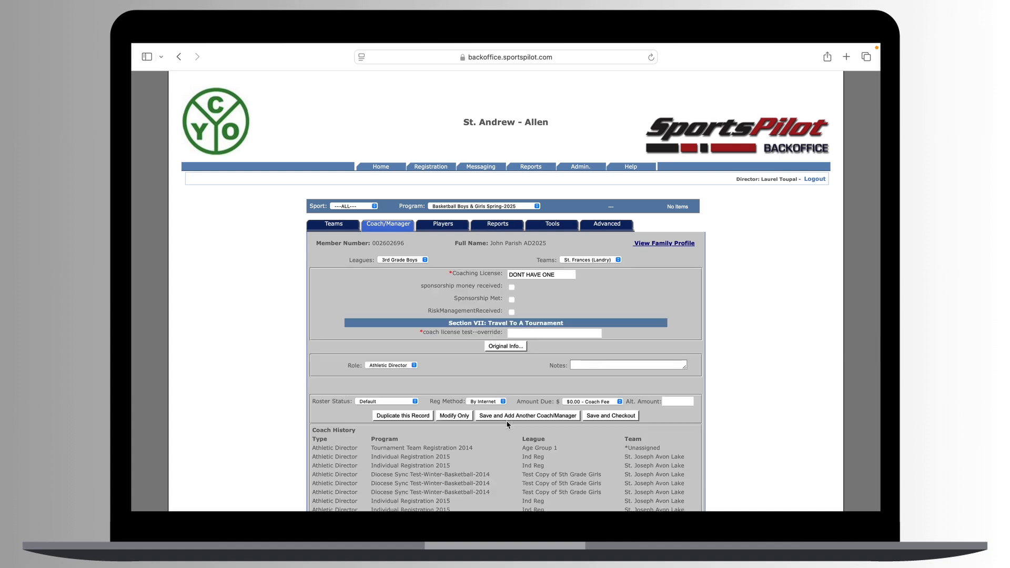
click(598, 418)
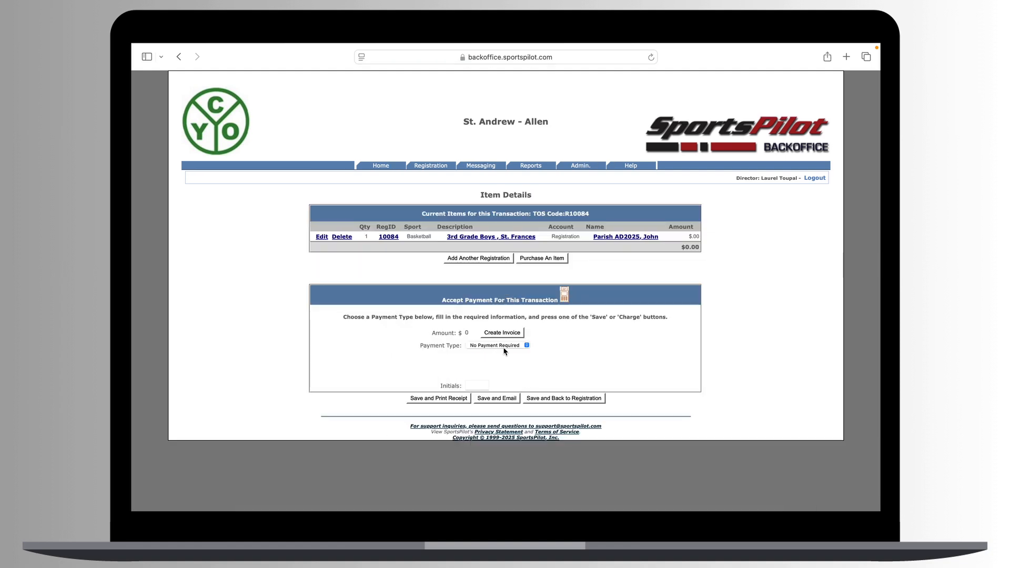
click(480, 387)
text(LT)
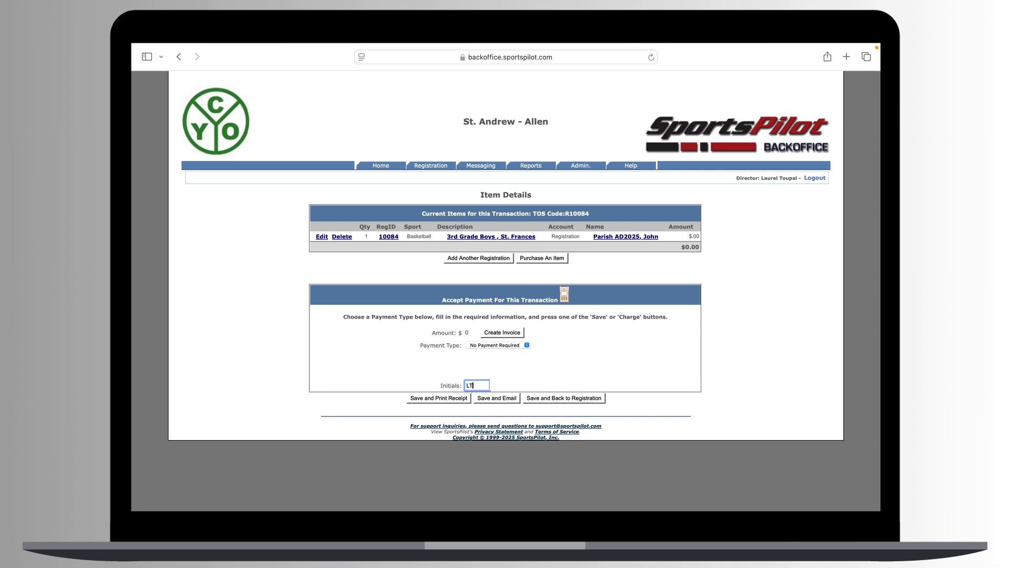
click(520, 383)
click(547, 402)
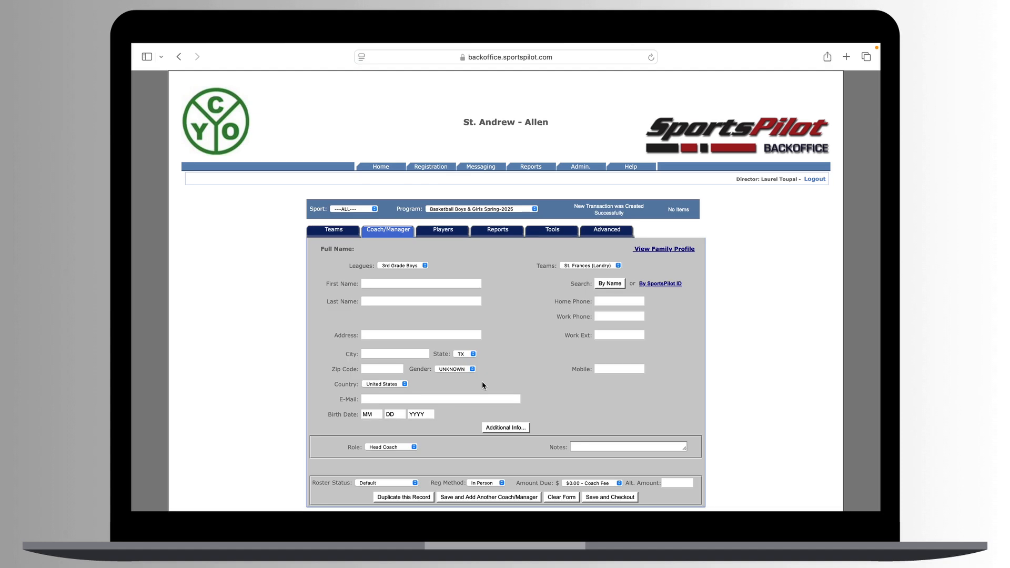
click(335, 230)
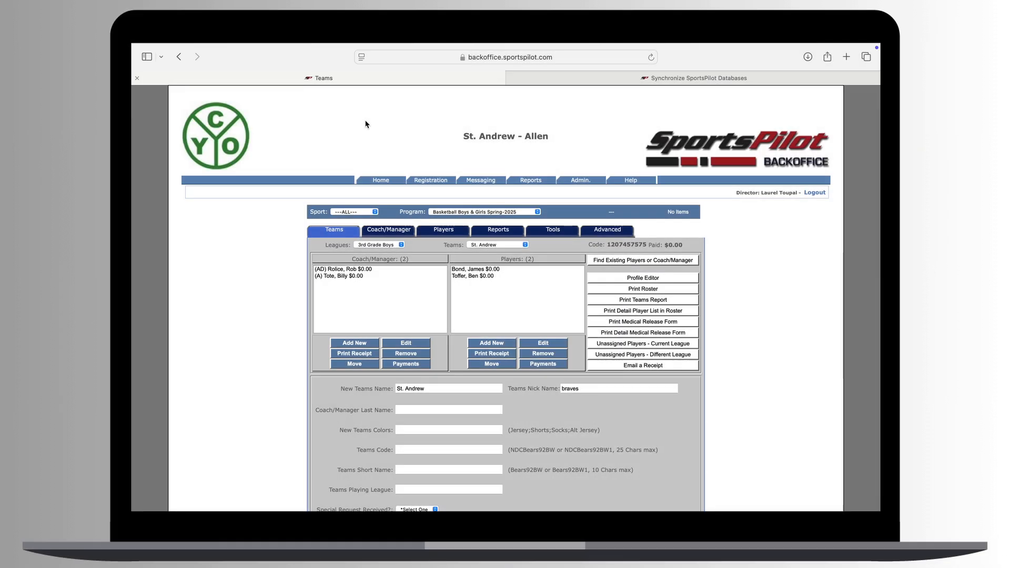
Step: Display the organization's registration links and switch to the Synchronize SportsPilot Databases page
mouse_move(436, 181)
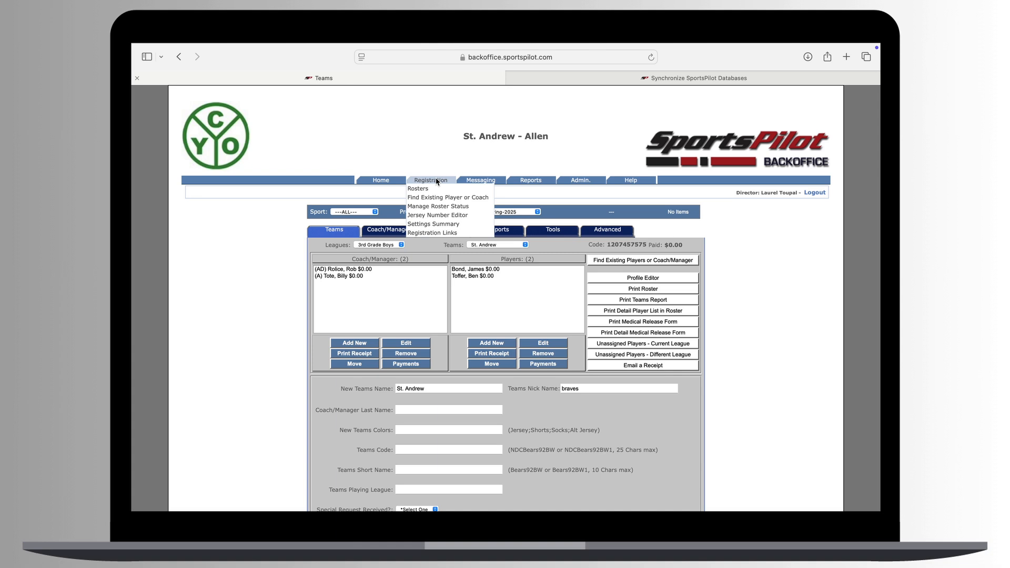
click(442, 234)
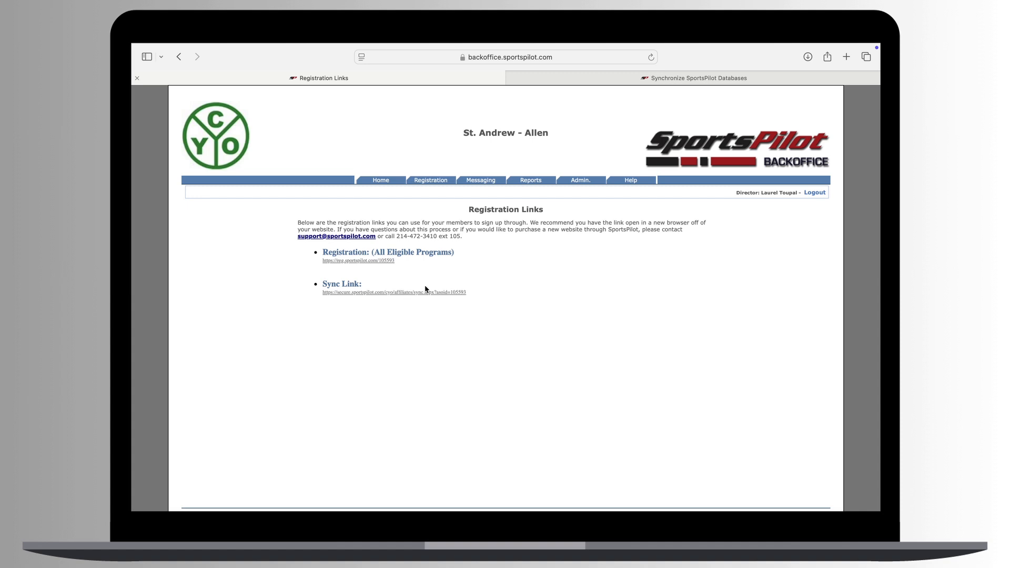
click(637, 83)
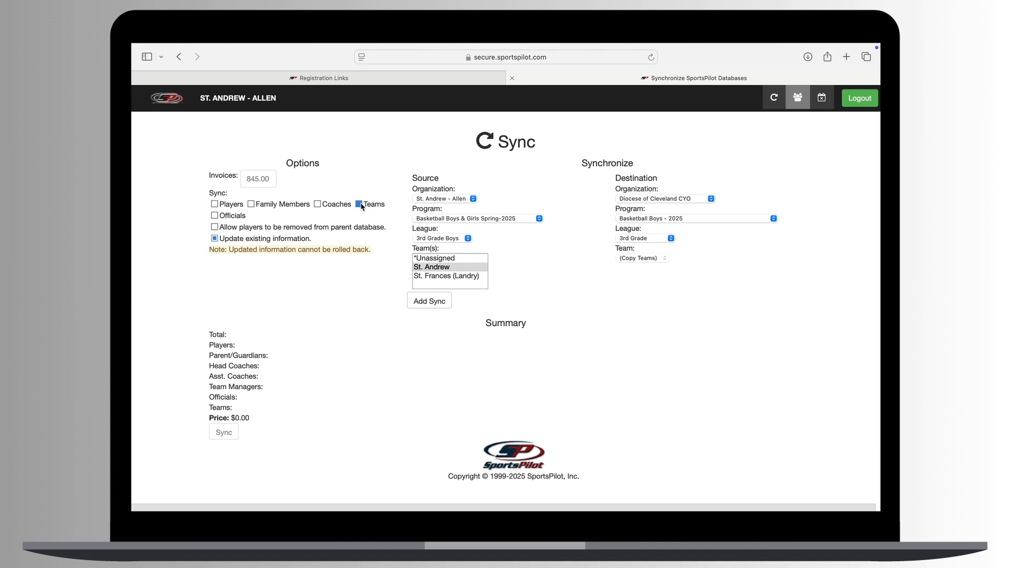
Step: Include Players, Family Members and Coaches along with Teams in the sync options for the 3rd Grade Boys St. Andrew team
click(317, 204)
click(251, 205)
click(216, 205)
click(359, 204)
click(359, 204)
click(317, 204)
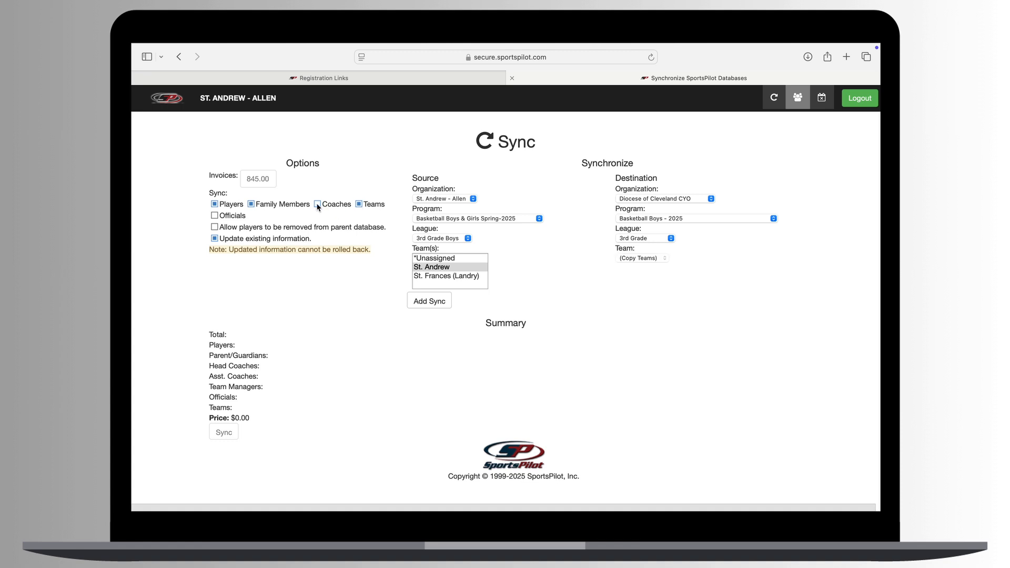
click(251, 204)
click(251, 204)
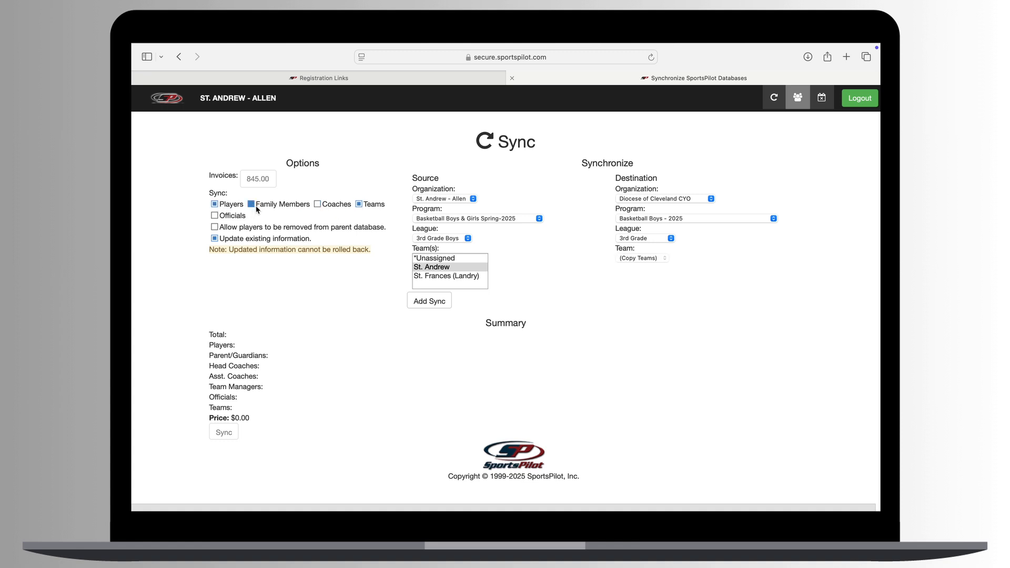
click(317, 204)
Step: Add the St. Andrew team to the sync list and synchronize it with the Diocese of Cleveland CYO 3rd Grade league
click(415, 301)
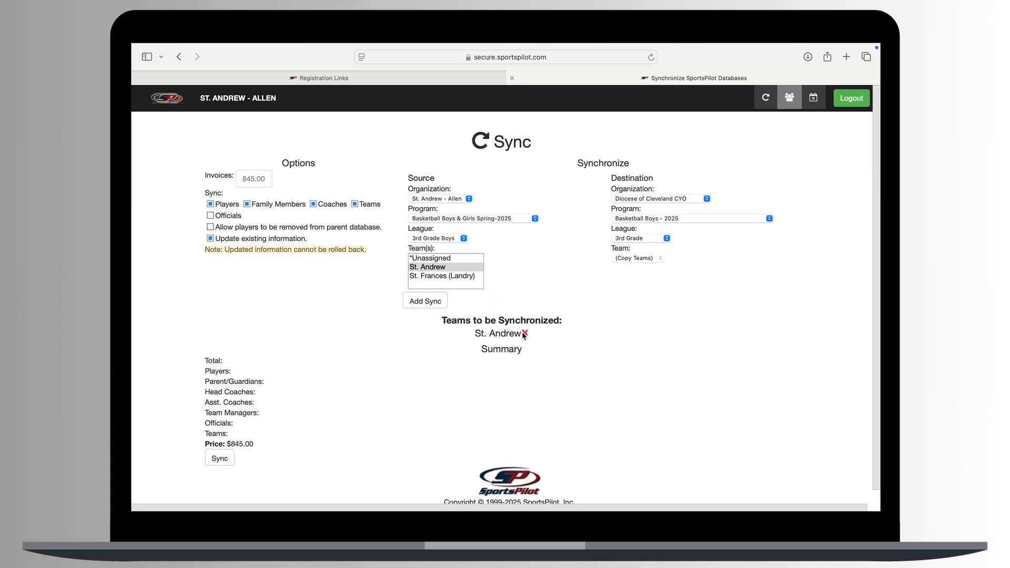
click(220, 459)
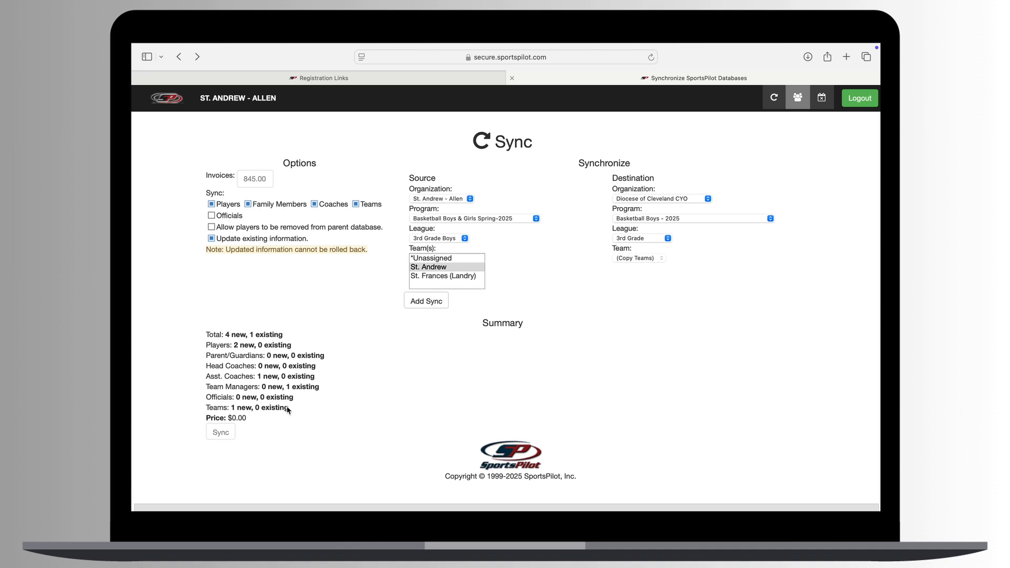